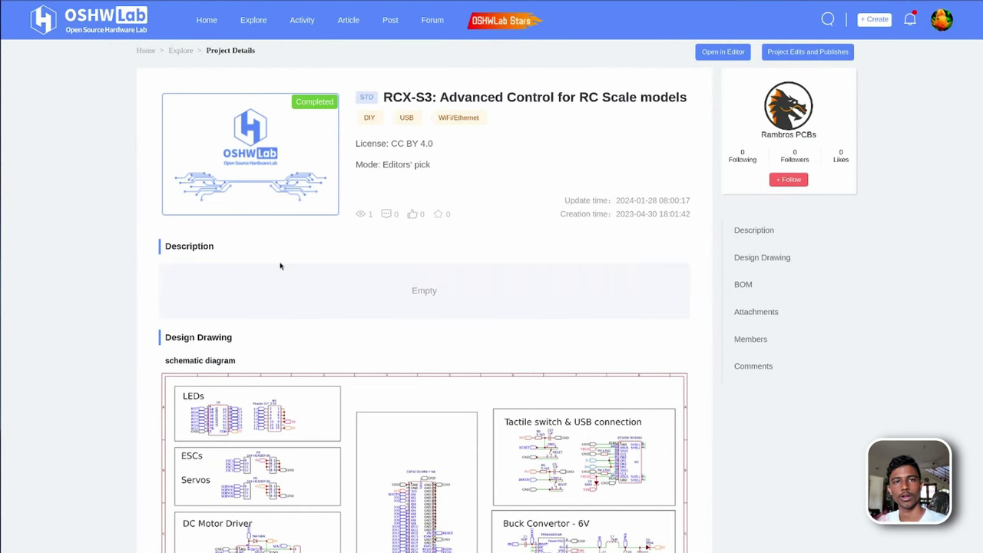
Step: Open the RCX-S3 board in the editor and order it through One-click Order PCB/SMT, running the design rule check first
key("ctrl+minus")
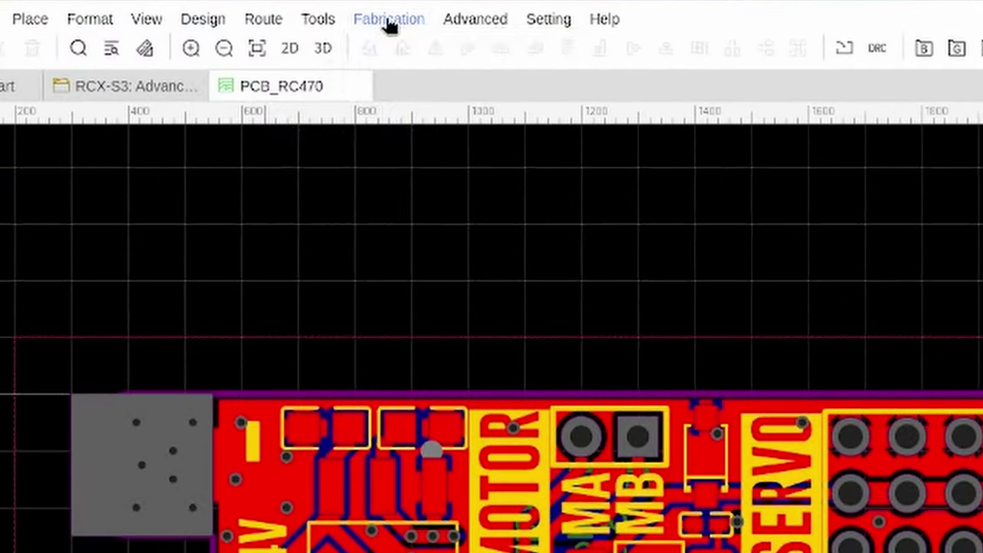
left_click(240, 8)
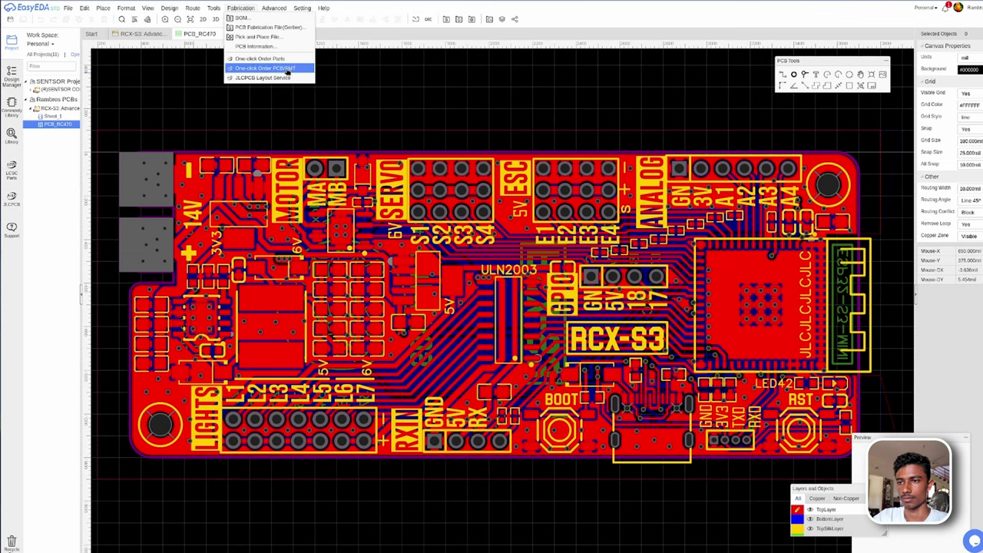
left_click(287, 70)
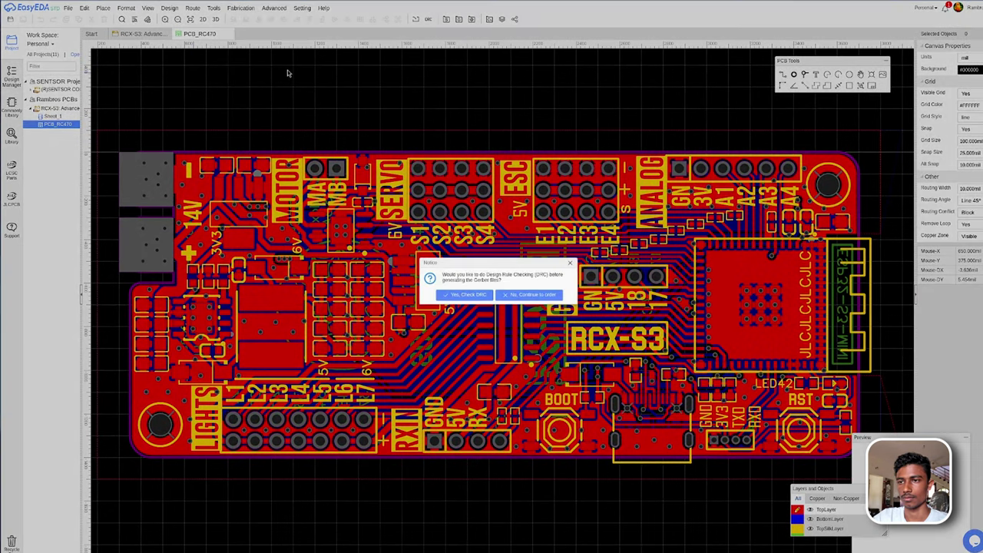
left_click(482, 295)
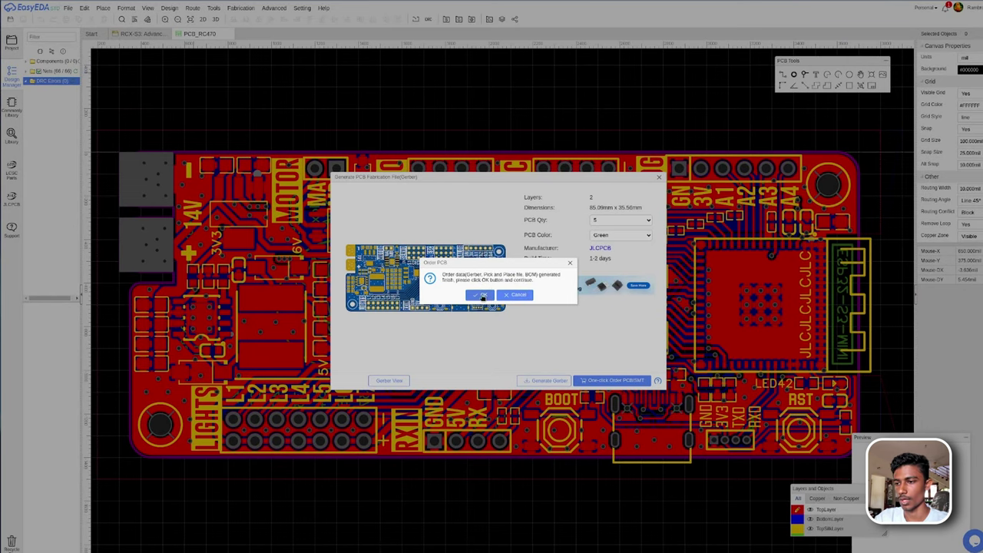
left_click(482, 296)
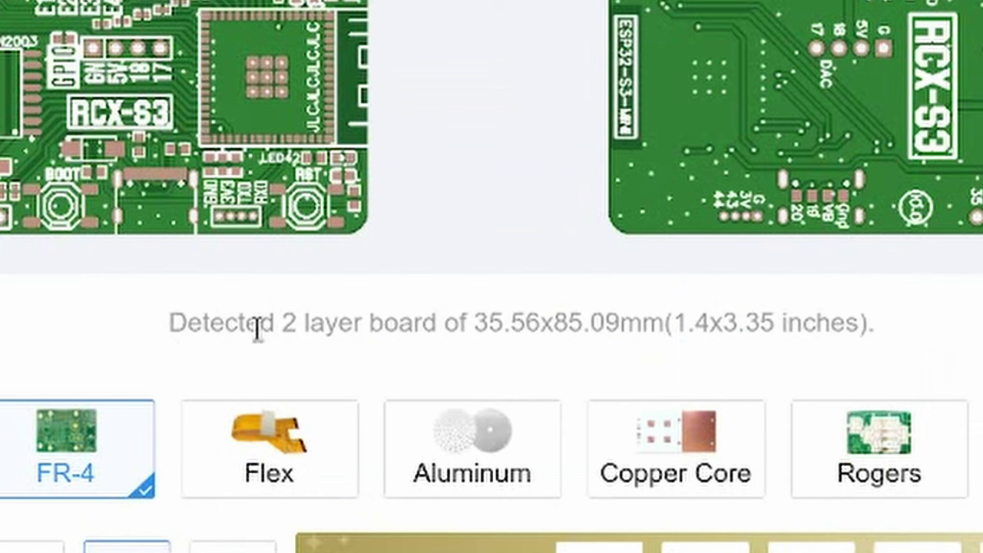
Step: Set the PCB's surface finish to LeadFree HASL and the Remove Order Number option to Specify a location
left_click_drag(276, 274, 342, 277)
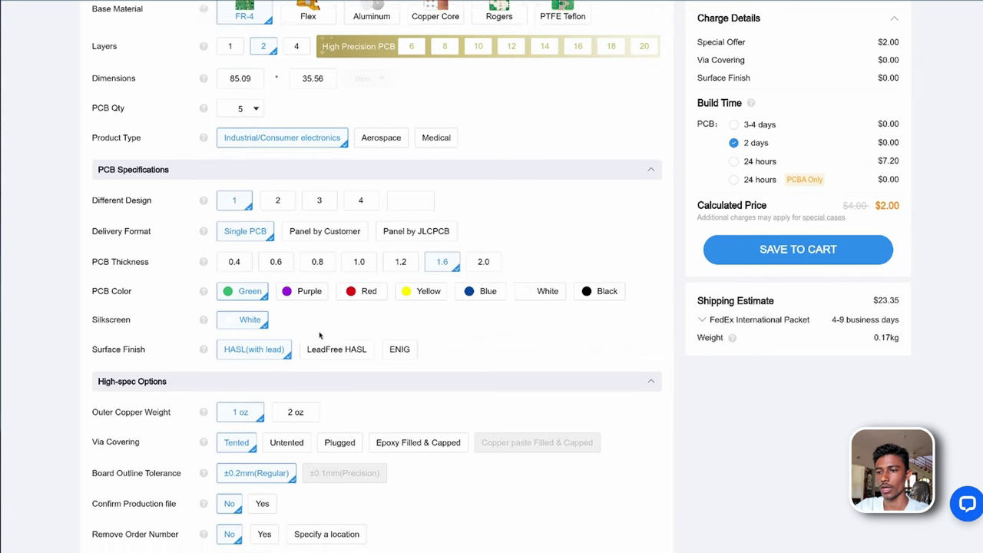
scroll(320, 336, "down", 2)
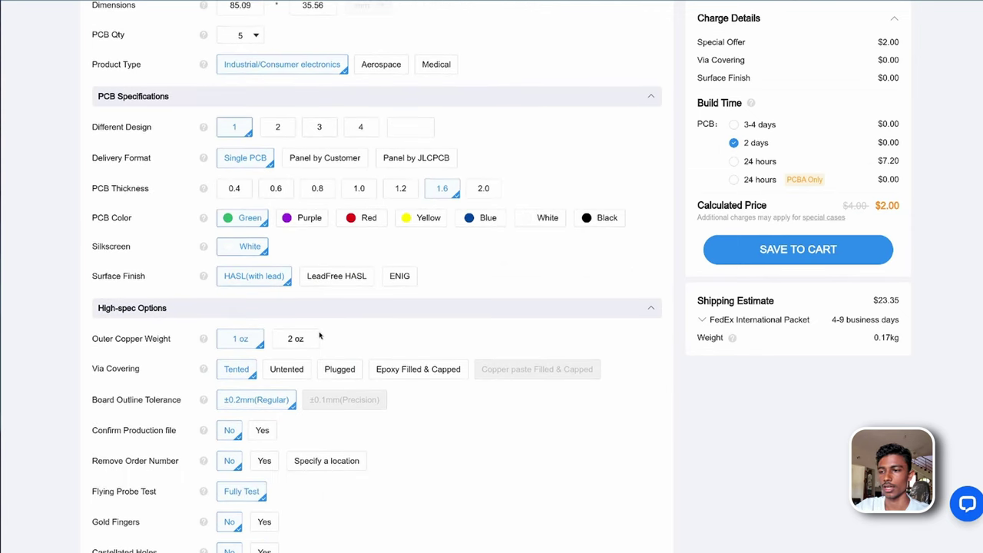
left_click(336, 276)
scroll(684, 472, "down", 5)
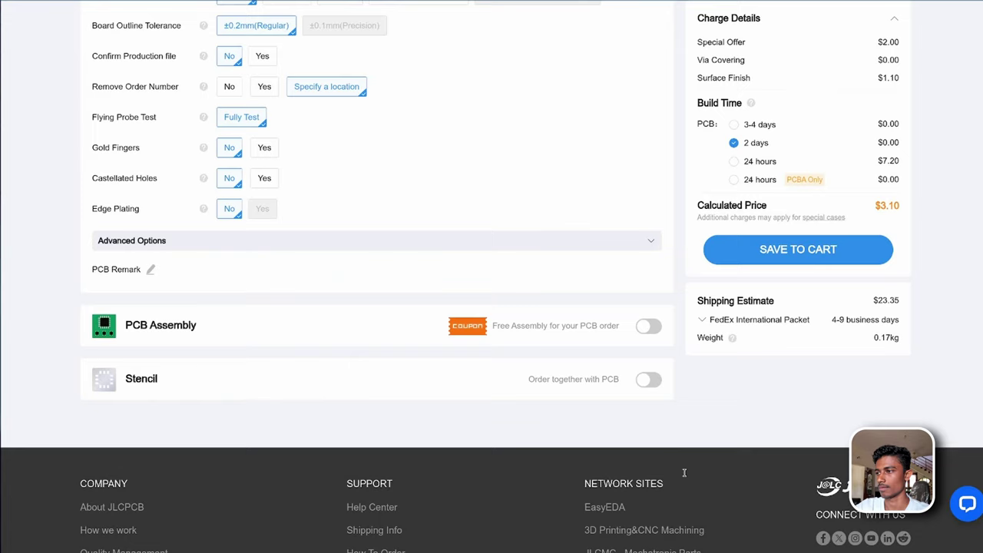
Step: Add PCB assembly to the order with PCBA type Standard, keeping the other assembly defaults, and continue to the board preview
left_click(198, 326)
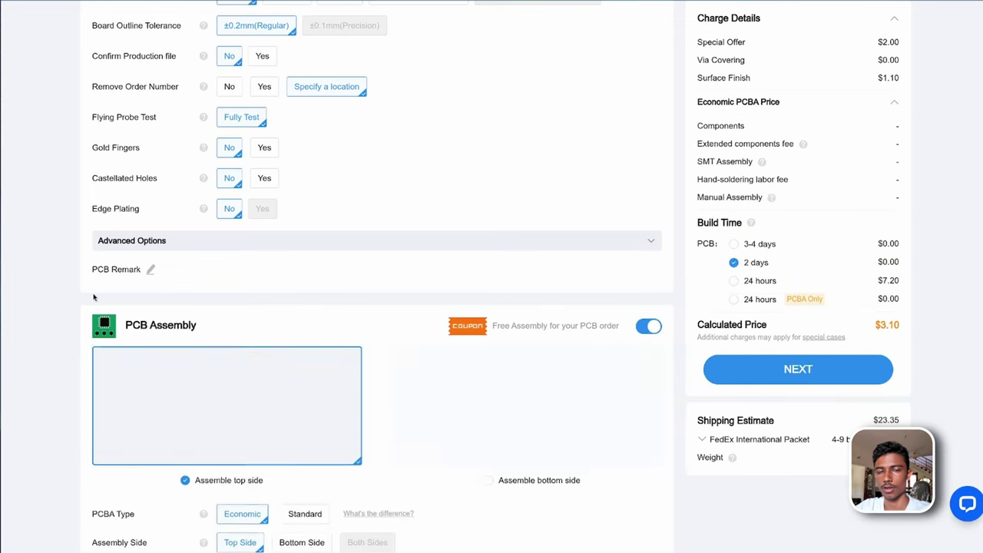
scroll(78, 321, "down", 3)
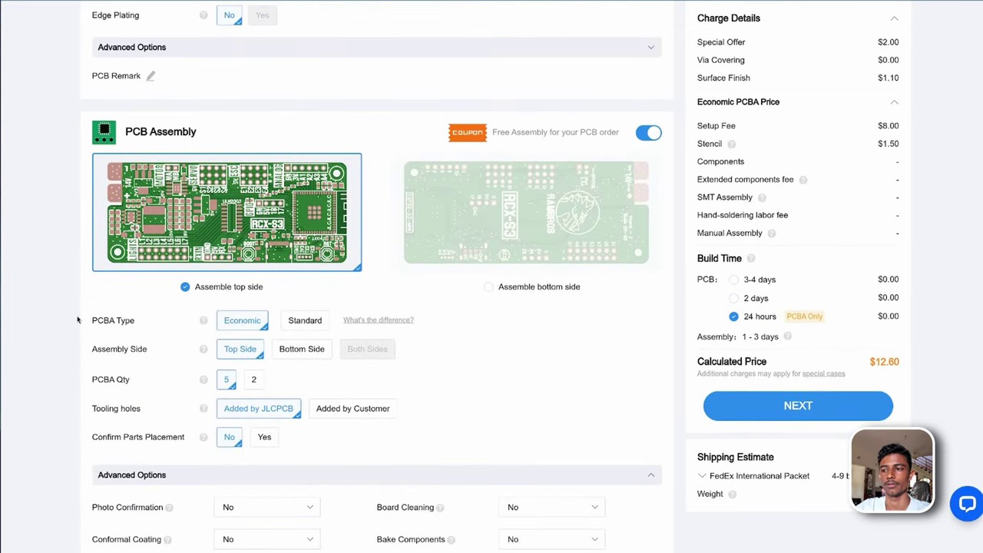
left_click(305, 320)
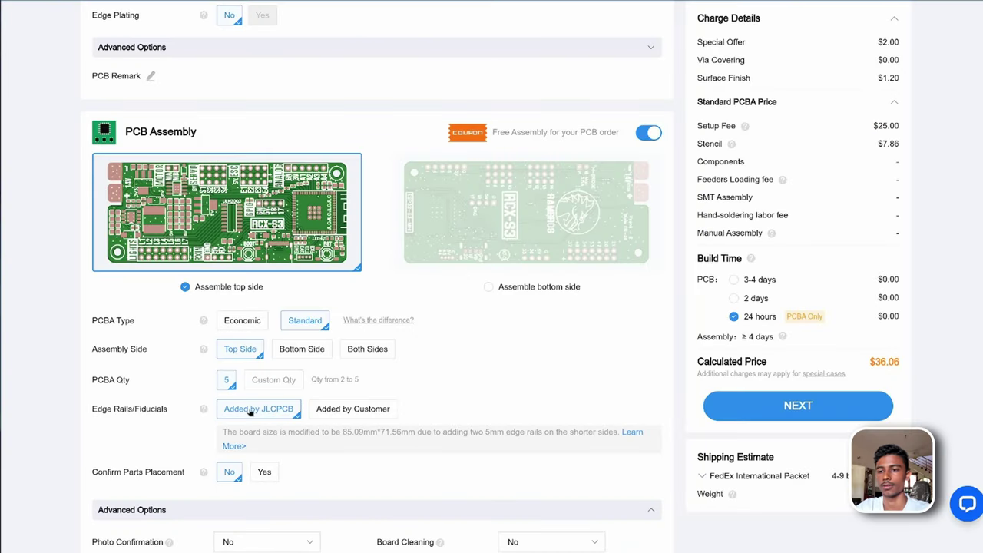
mouse_move(250, 411)
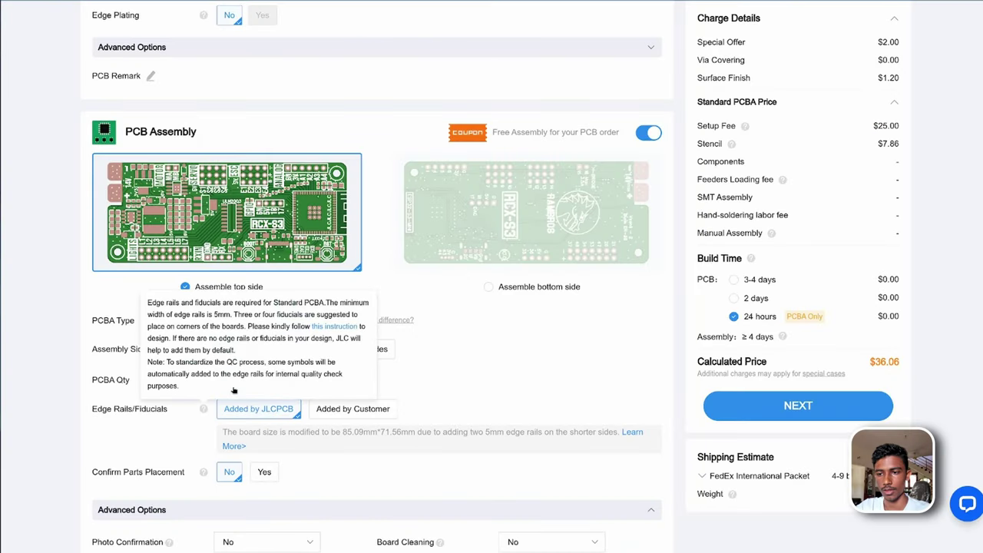
scroll(121, 397, "down", 4)
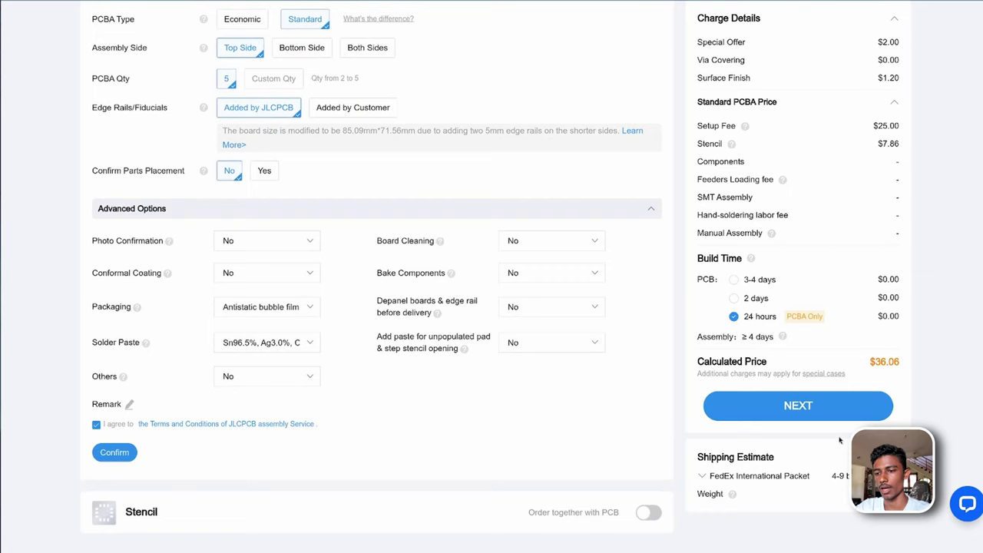
left_click(733, 415)
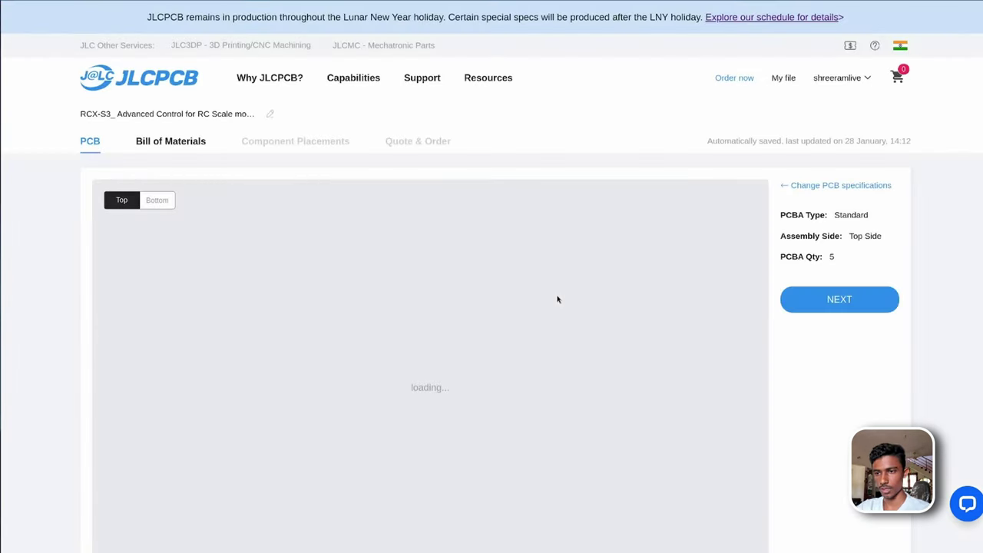
Step: Accept the board preview and process the attached BOM and CPL files, continuing without the designators missing from the BOM
scroll(341, 348, "down", 2)
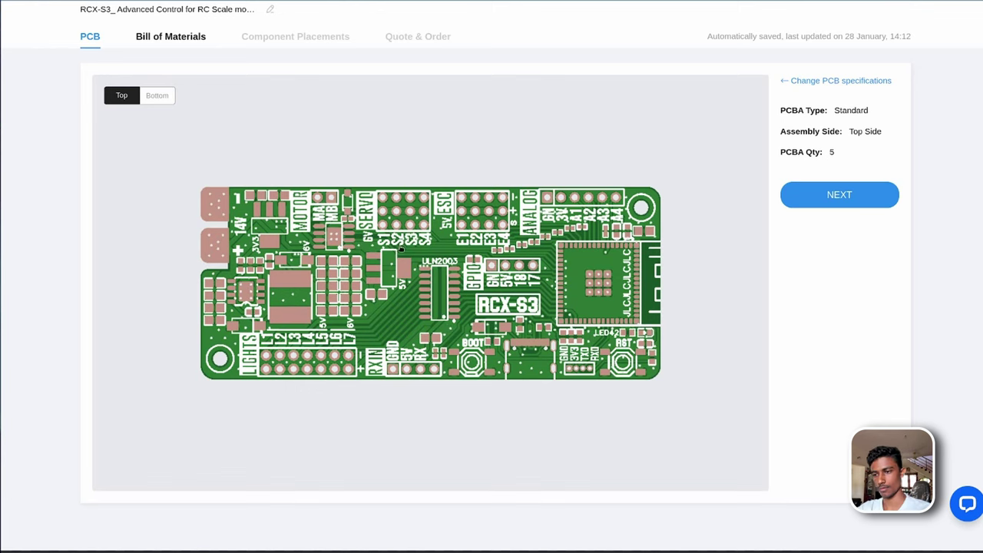
left_click(800, 205)
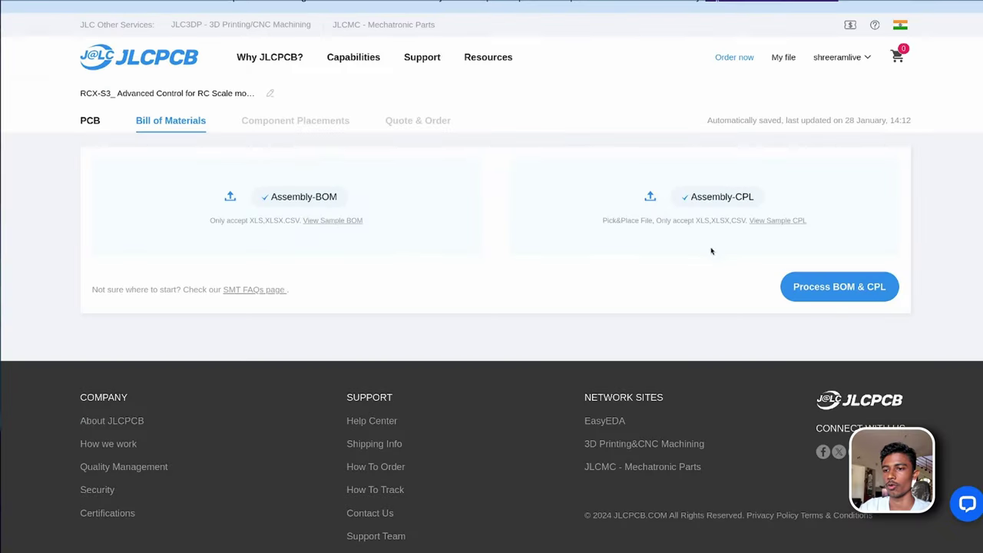
left_click(836, 286)
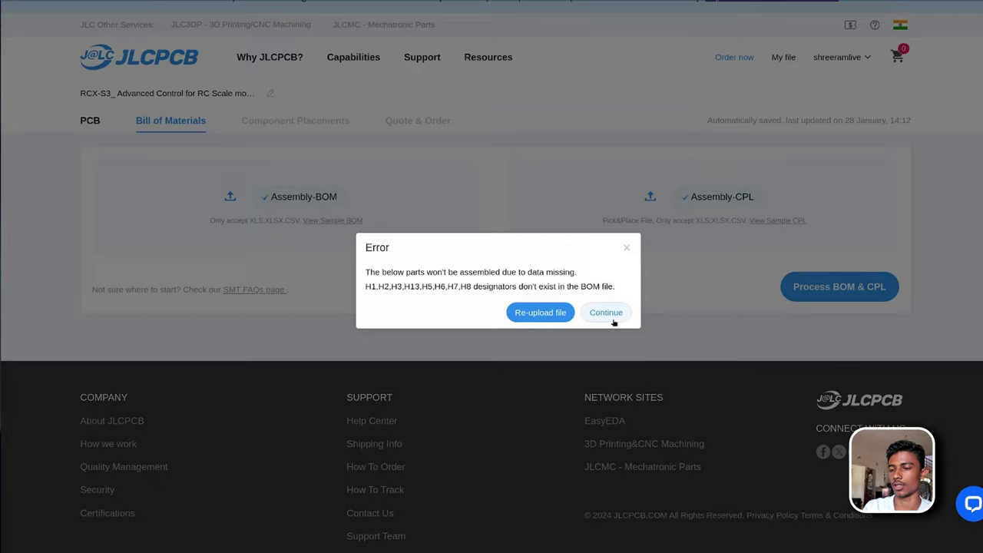
left_click(613, 318)
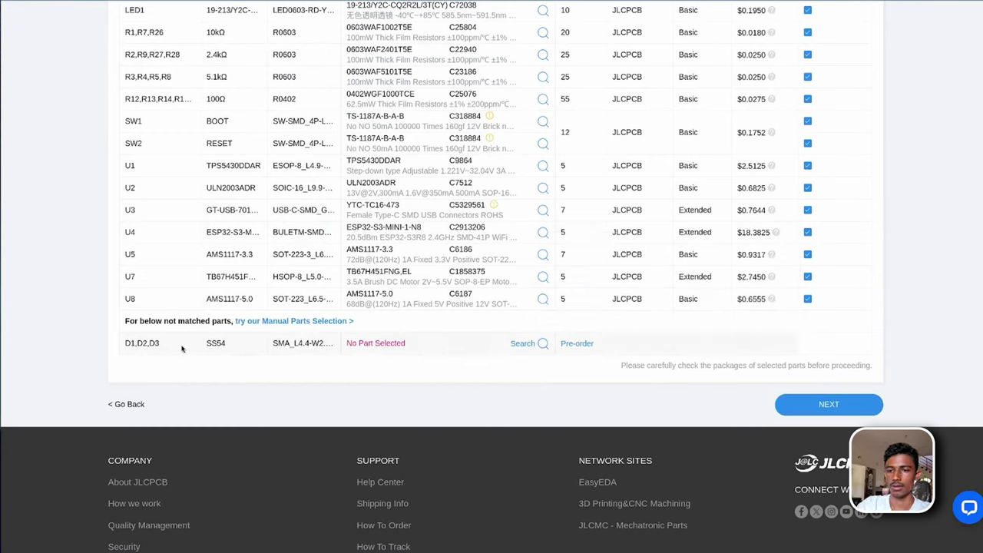
Step: Assign the basic SS54 part in the SMA(DO-214AC) package to the unmatched diodes D1, D2 and D3
left_click(374, 355)
left_click(346, 410)
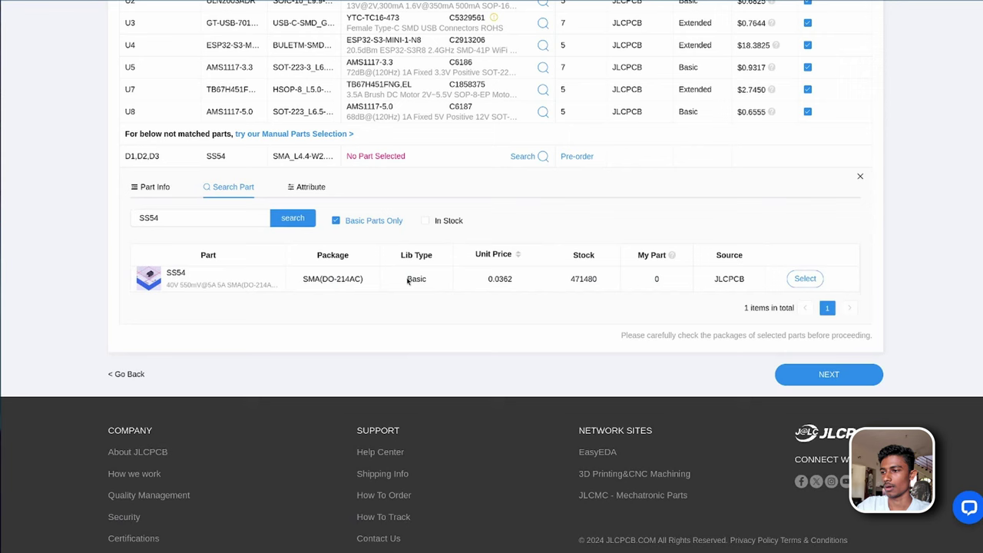
left_click(803, 279)
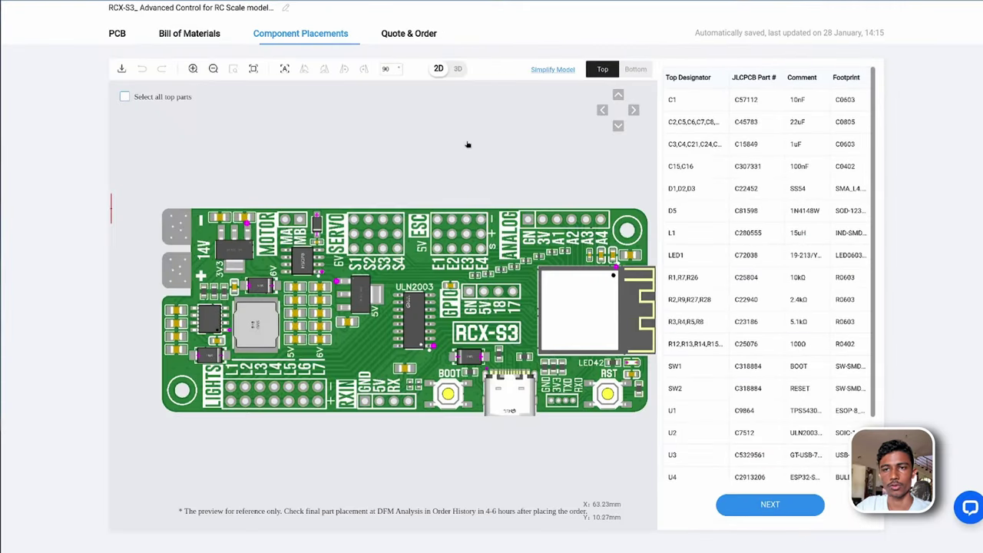
Step: Check the component placements by rotating the board in 3D, and proceed to the quote
left_click(458, 71)
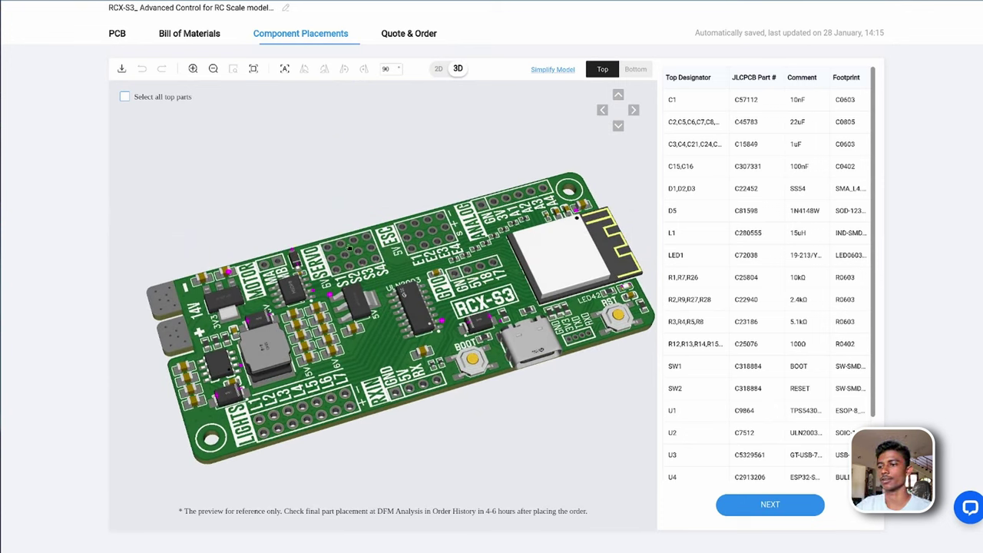
left_click_drag(302, 422, 582, 423)
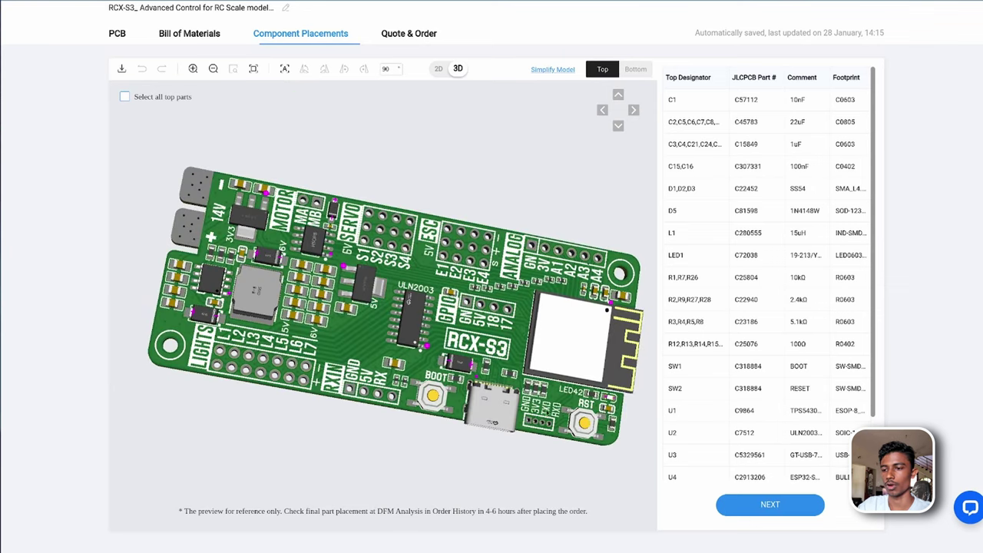
left_click(741, 513)
Step: Set the product description to a DIY entry under Reserch\Education\DIY\Entertainment and save the order to the cart
left_click(810, 146)
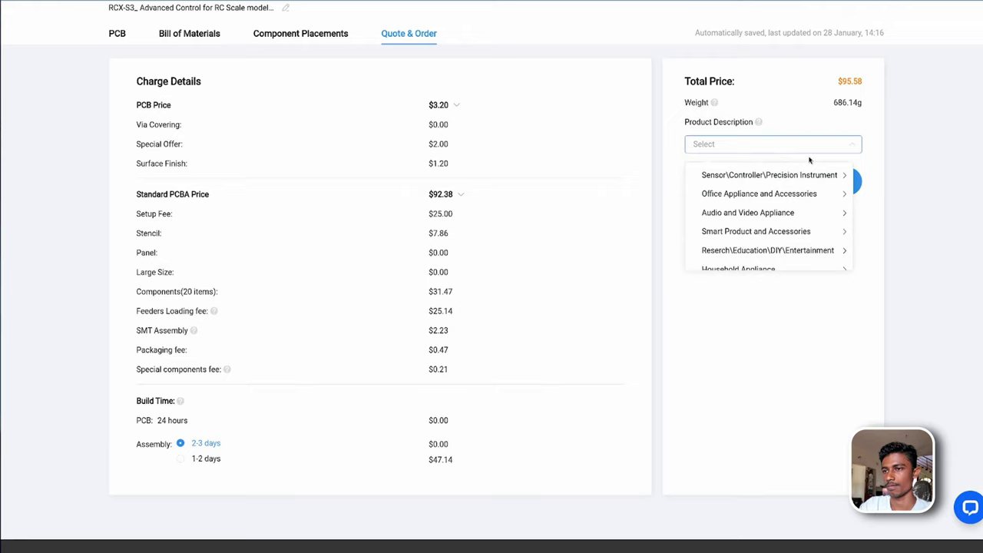
left_click(811, 152)
left_click(799, 147)
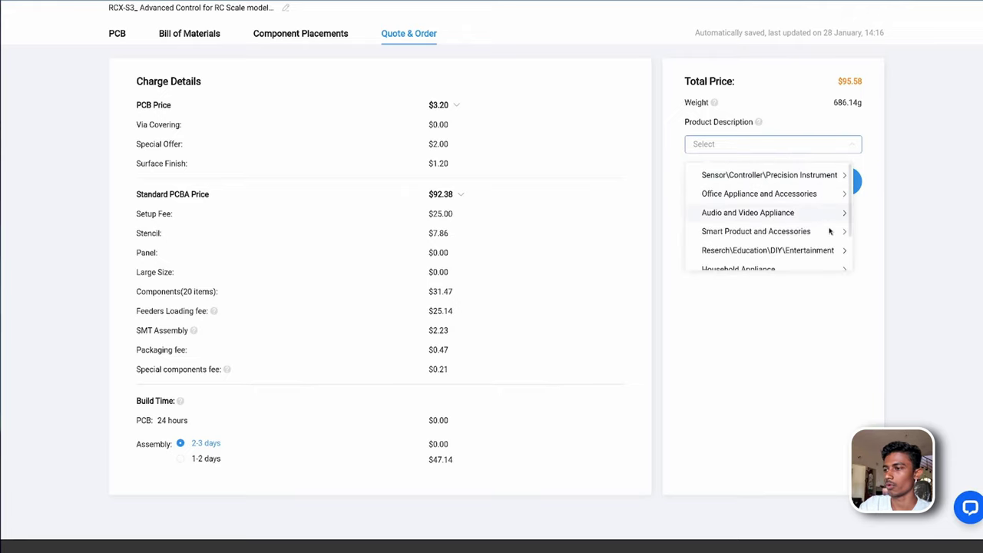
left_click(831, 252)
left_click(830, 252)
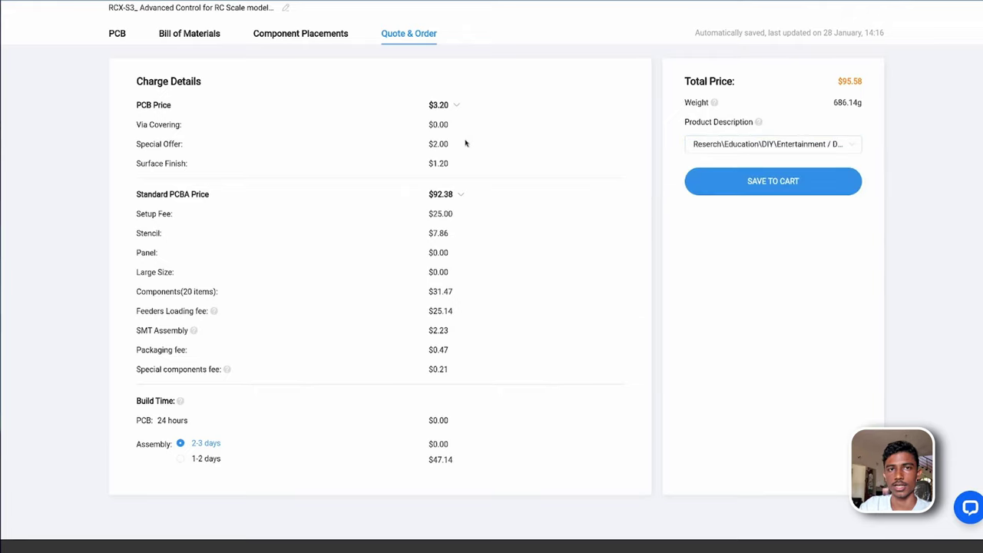
left_click(724, 182)
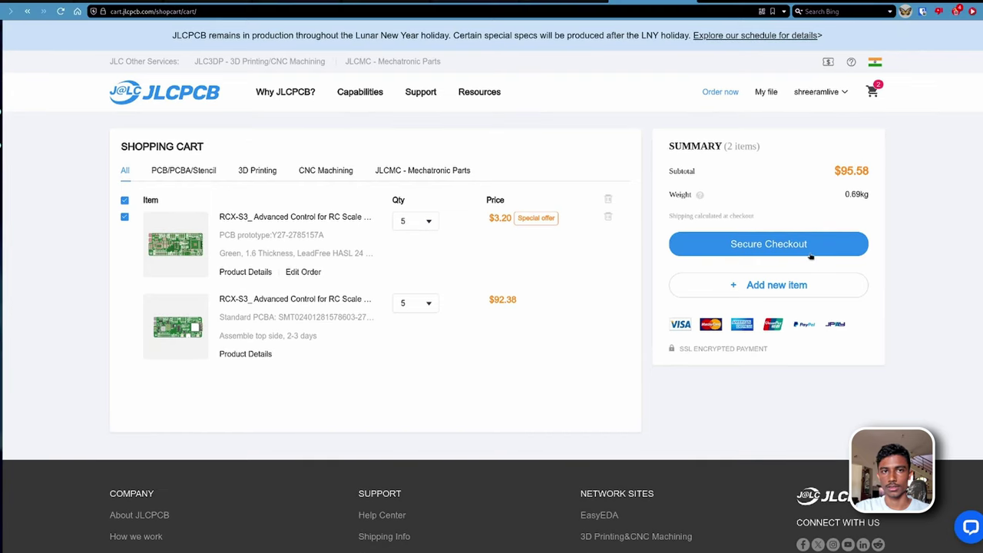
Step: Check out the cart with the preselected shipping and billing addresses and DHL Express Economy as the shipping method
left_click(810, 230)
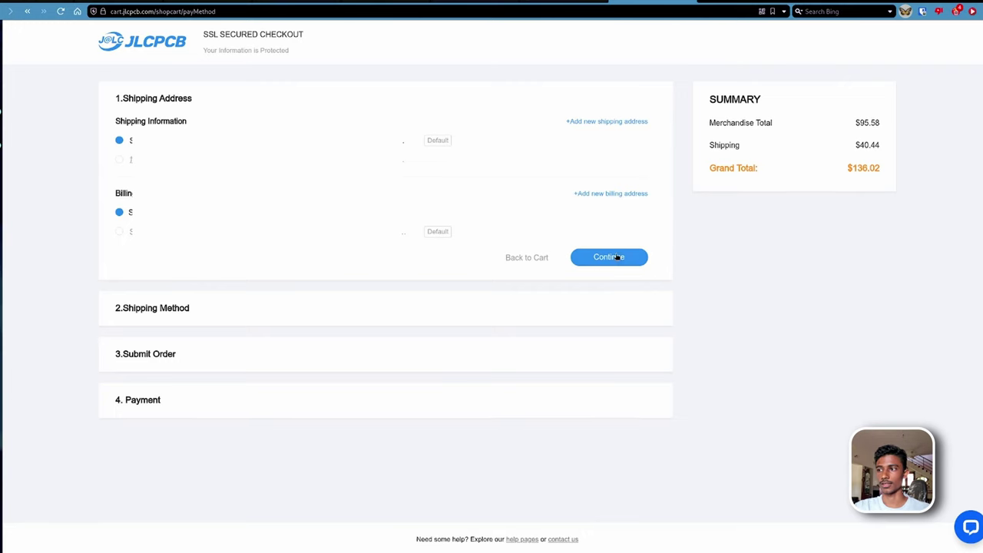
left_click(609, 257)
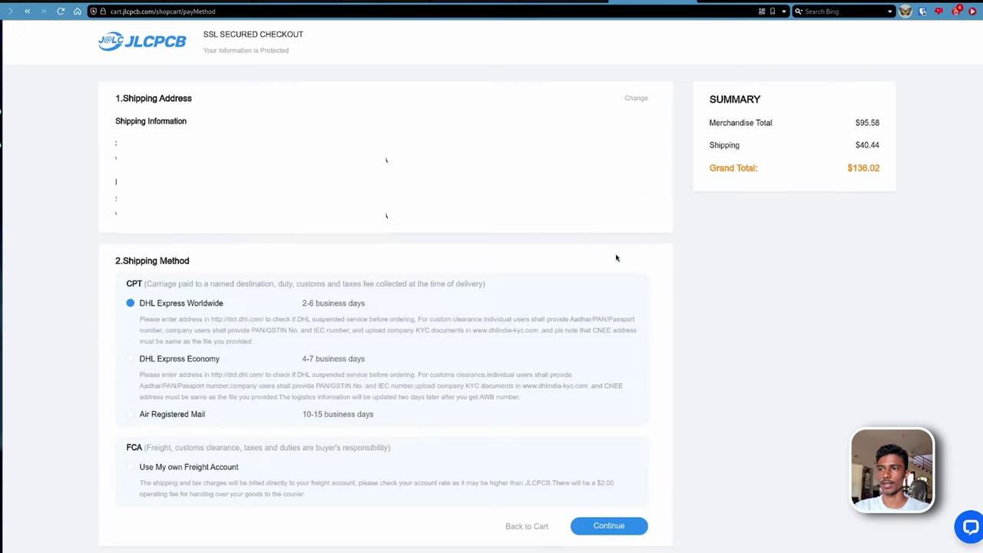
left_click(183, 365)
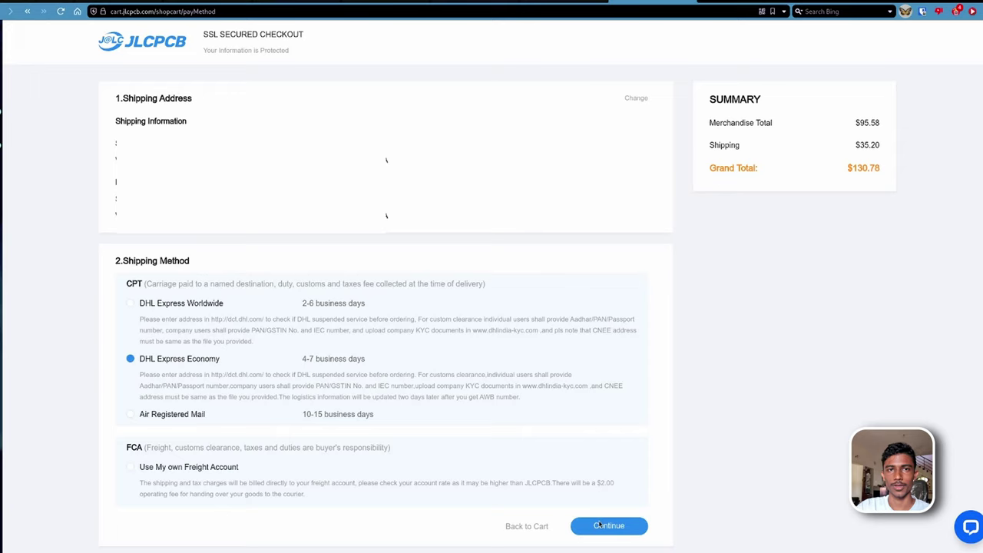
left_click(615, 504)
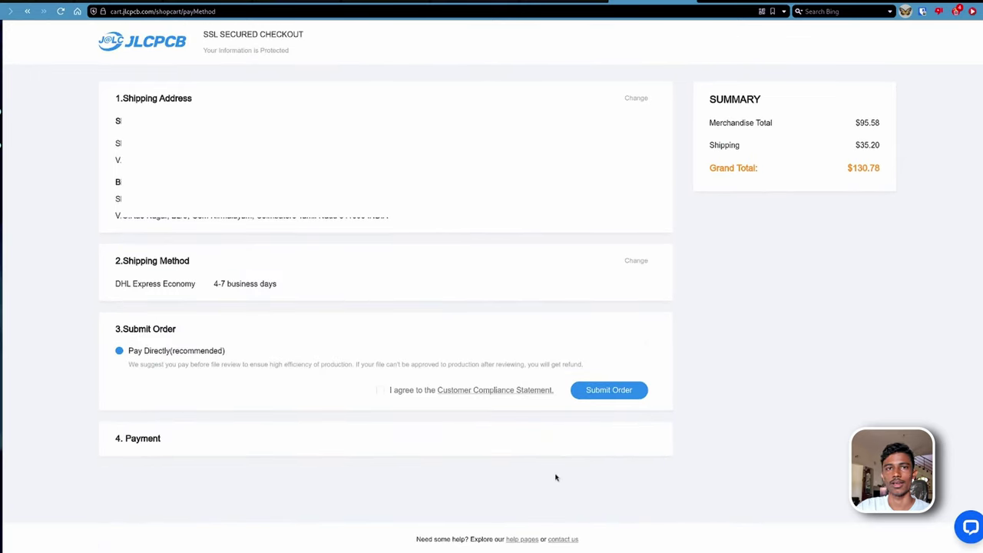
Step: Agree to the Customer Compliance Statement and submit the order with Pay Directly
left_click(608, 395)
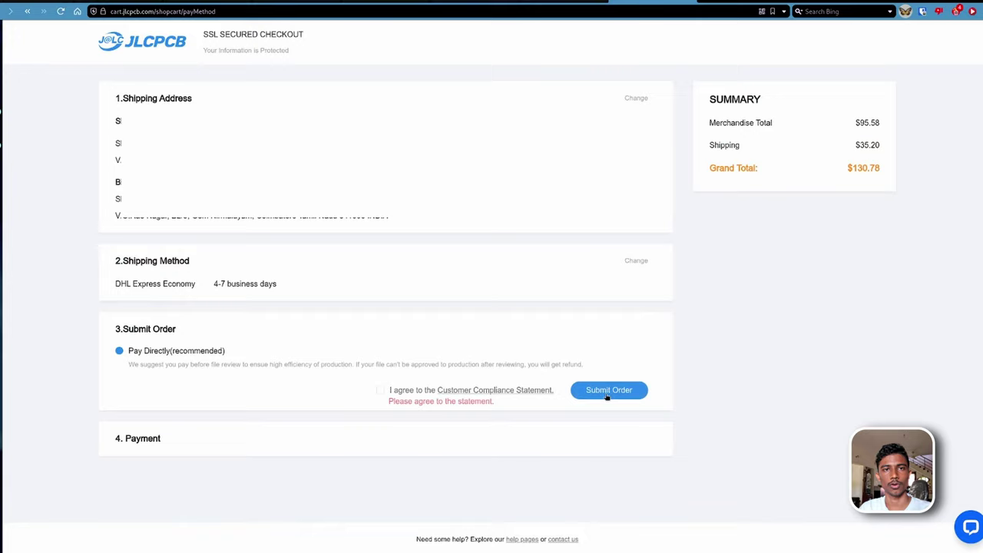
left_click(381, 391)
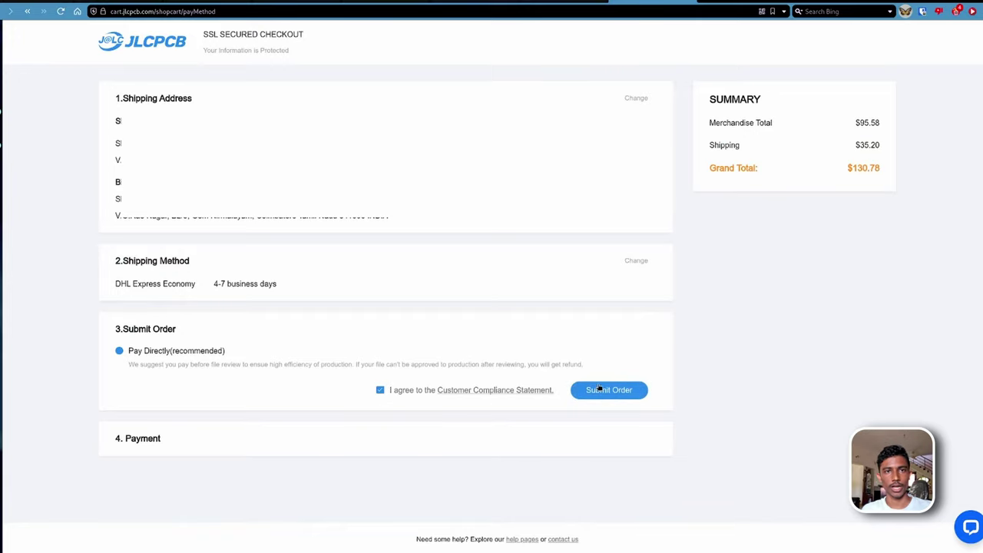
left_click(604, 391)
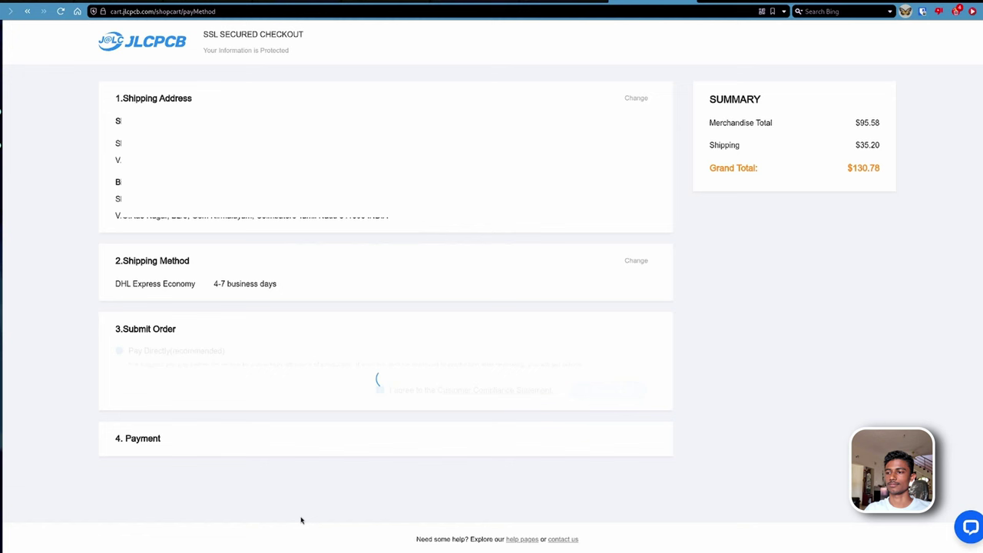